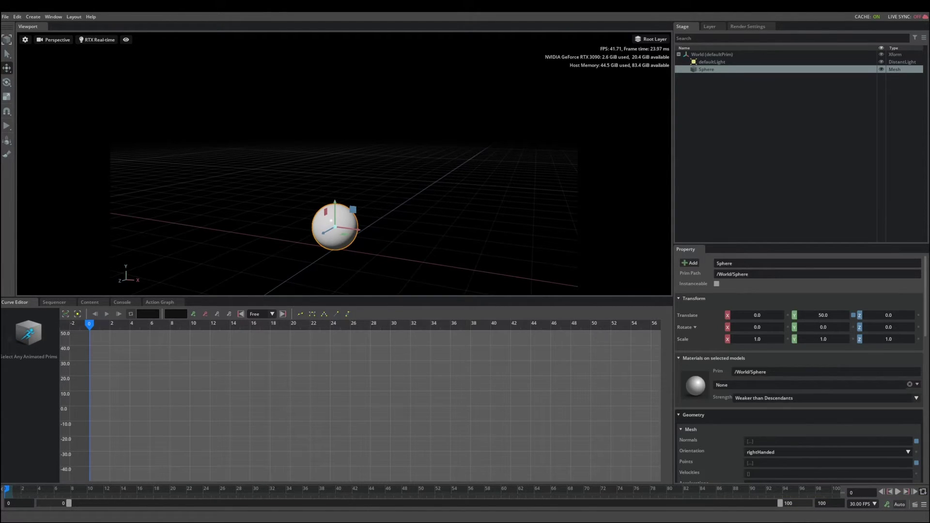
Turn on automatic keying with the timeline running at 24 fps
click(899, 504)
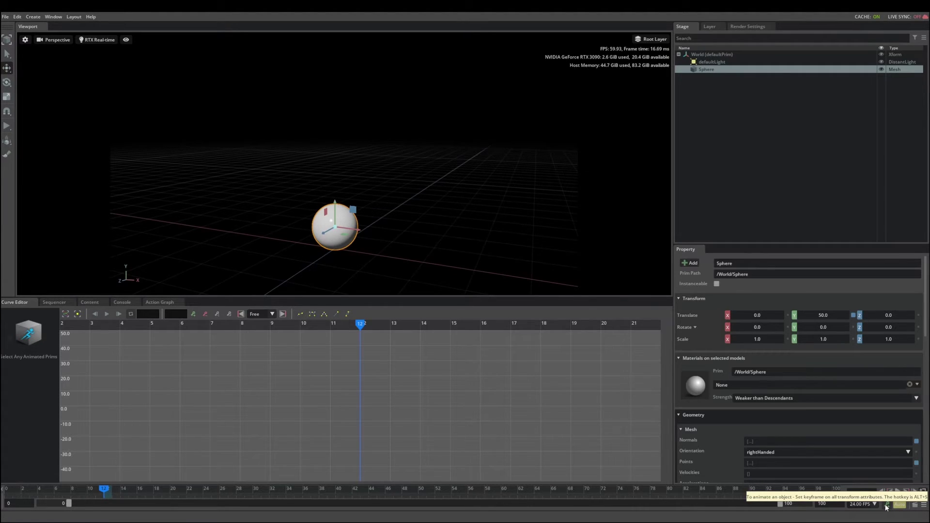
Key all the sphere's transforms at frame 12, then return the playhead to frame 0
click(886, 505)
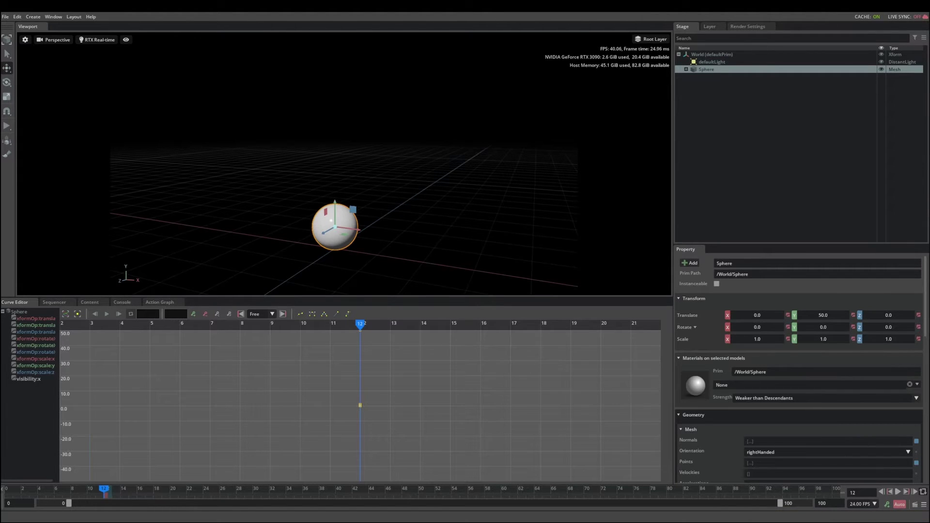
key(Home)
Set the sphere's Translate Y to 400 and key its Y position and translate at frame 0
double_click(822, 315)
text(400)
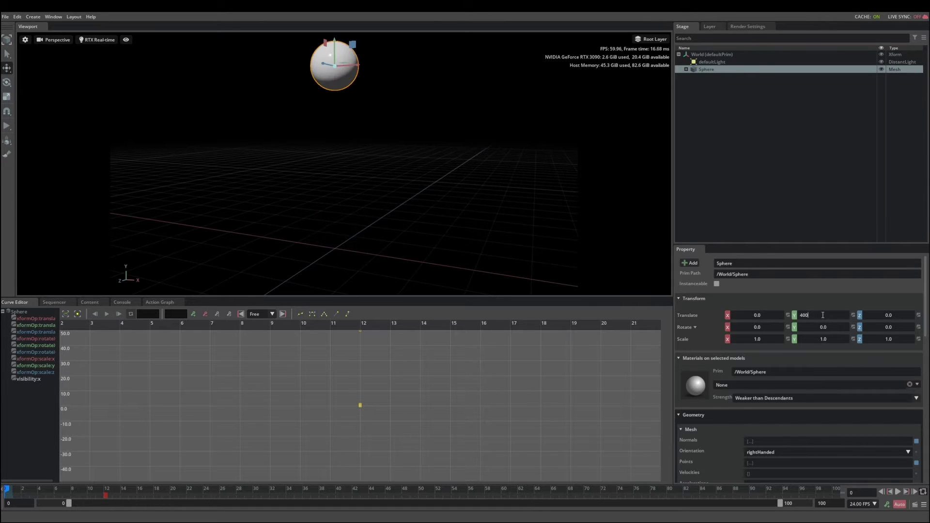
key(Return)
right_click(822, 317)
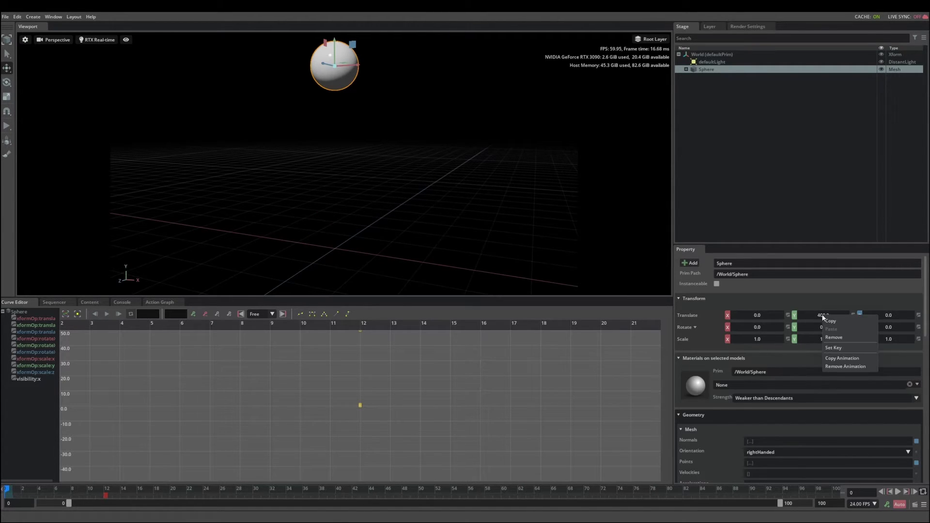
click(832, 348)
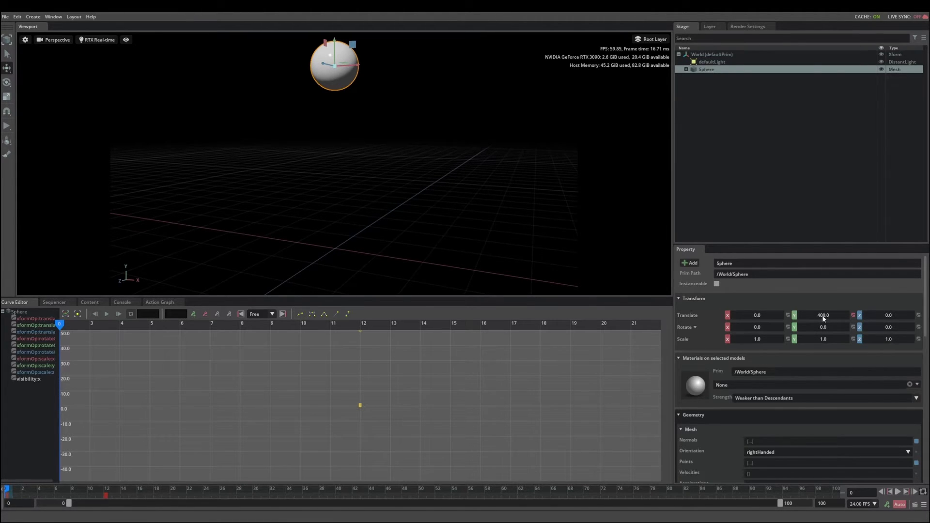
right_click(693, 317)
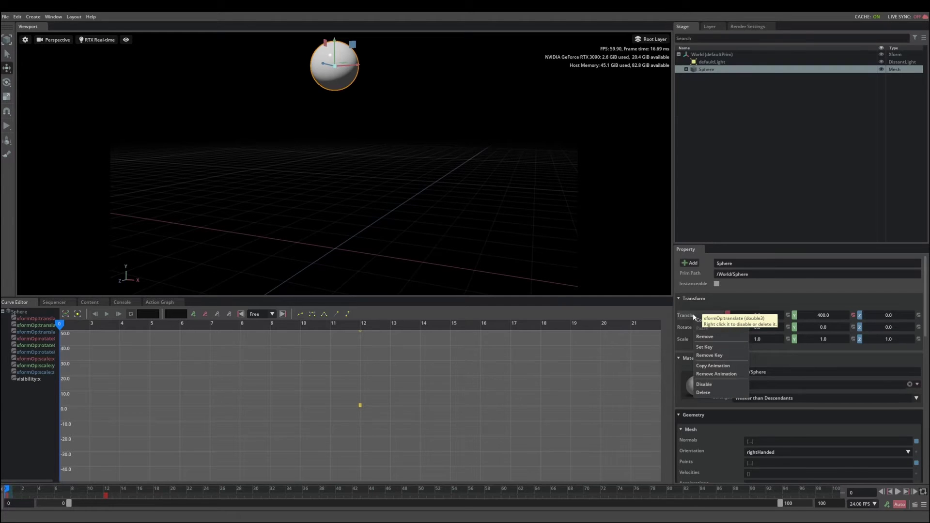
click(704, 347)
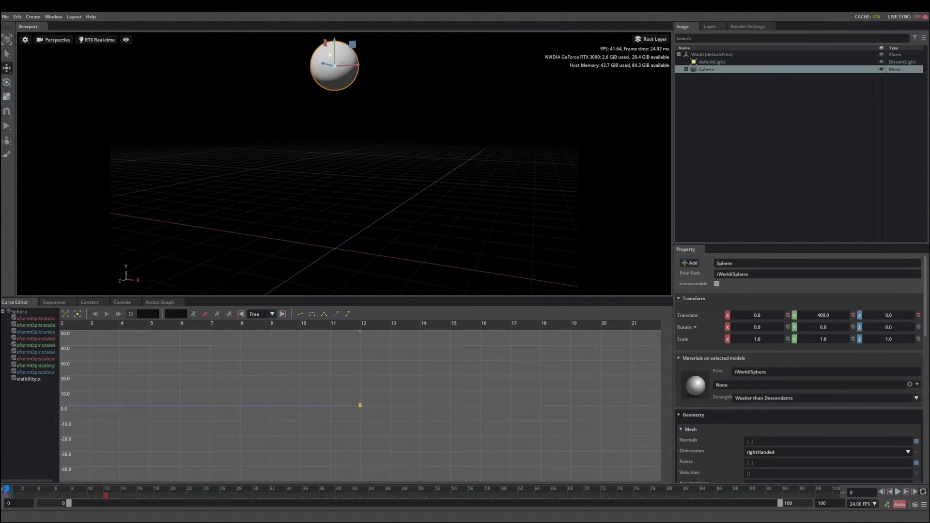
Drag the selected timeline key range later so the drop from 400 lands near frame 12
click(204, 491)
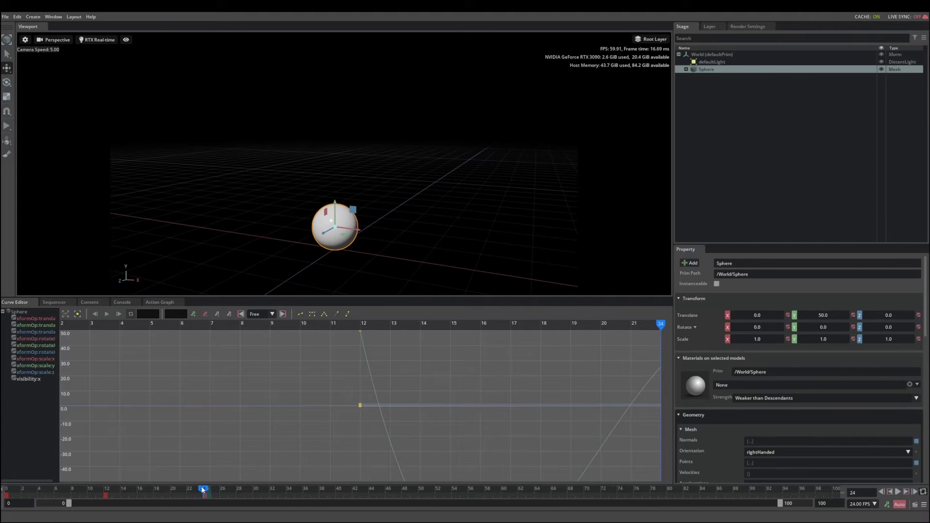
click(106, 490)
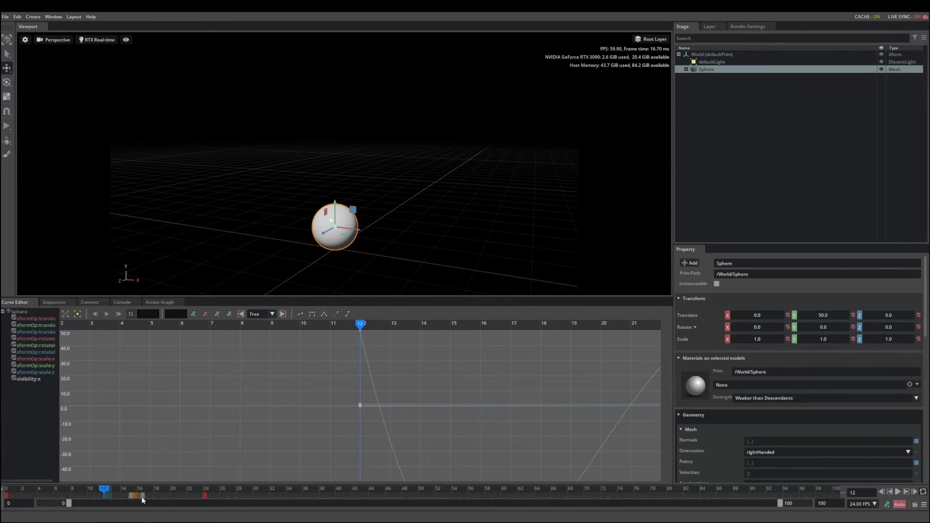
drag(158, 494, 160, 500)
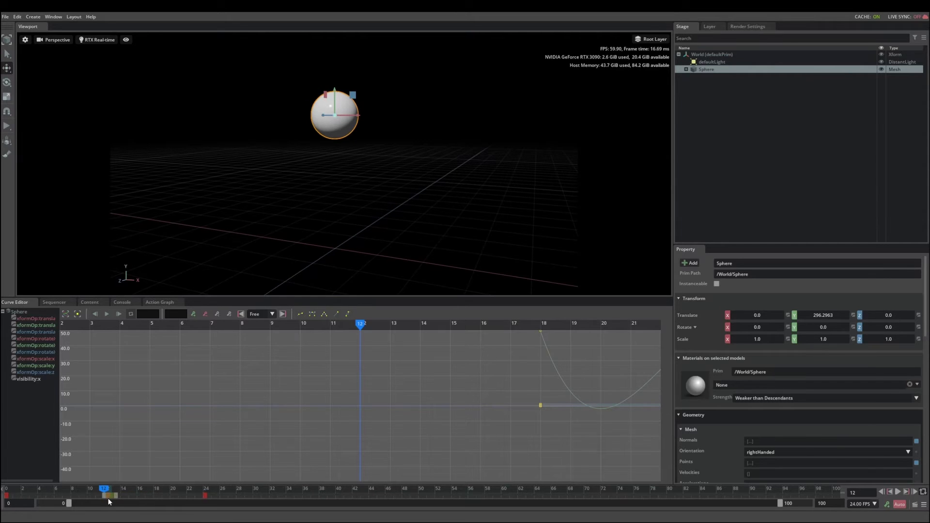
key(ctrl+z)
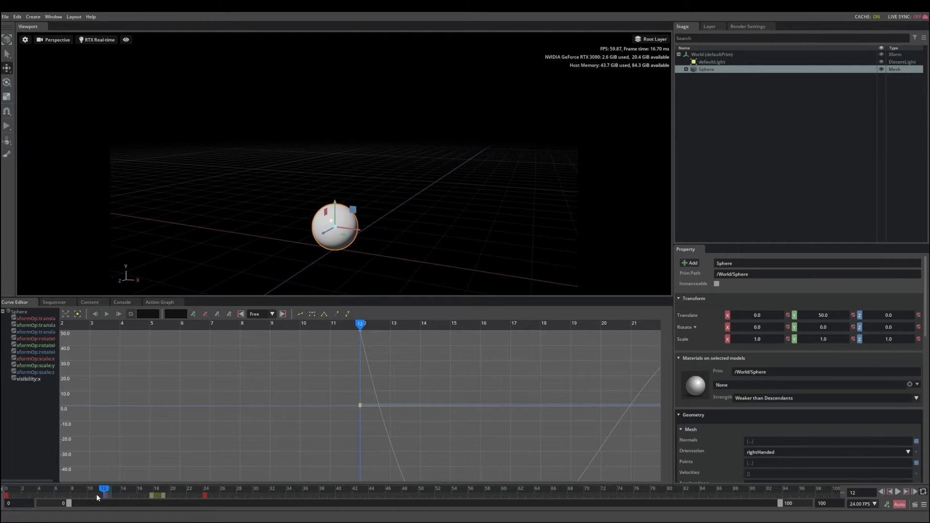
drag(97, 494, 147, 497)
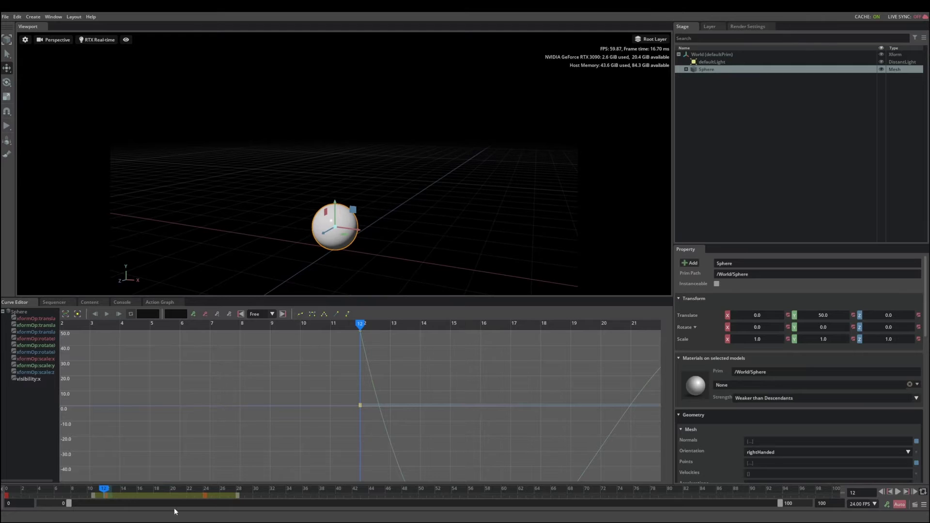
mouse_move(152, 495)
mouse_down()
mouse_move(269, 495)
mouse_move(159, 502)
mouse_move(159, 493)
mouse_up()
click(276, 495)
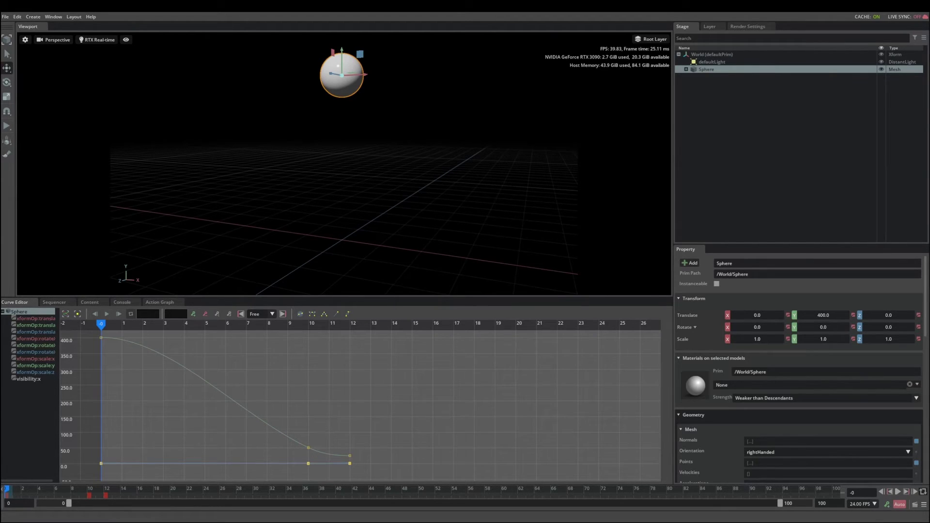
Frame the full Translate Y curve and marquee-select the two landing keys near frames 11–12
middle_drag(394, 411, 391, 388)
key(f)
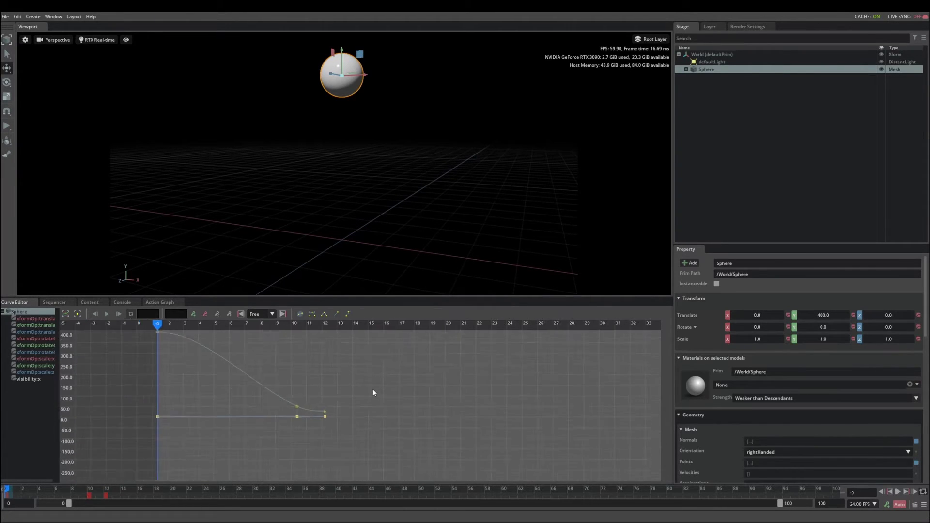
scroll(373, 392, up, 2)
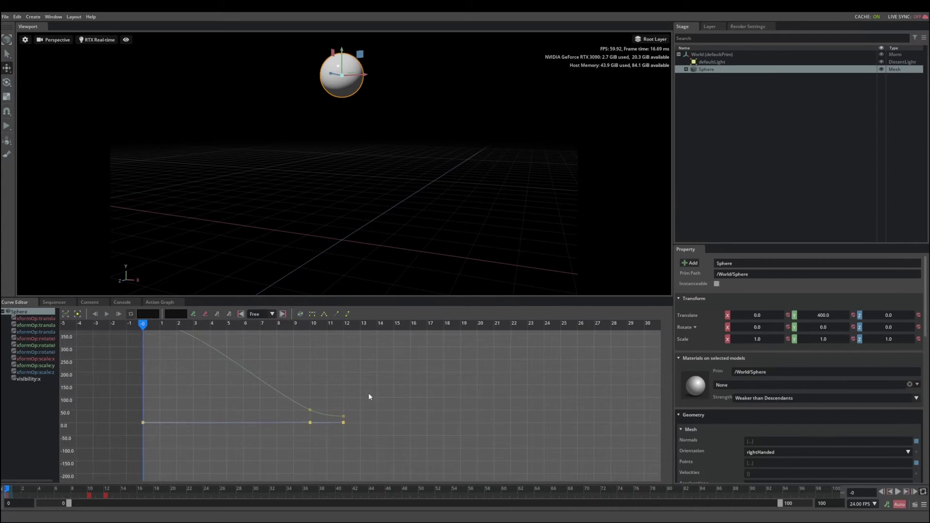
scroll(390, 393, up, 2)
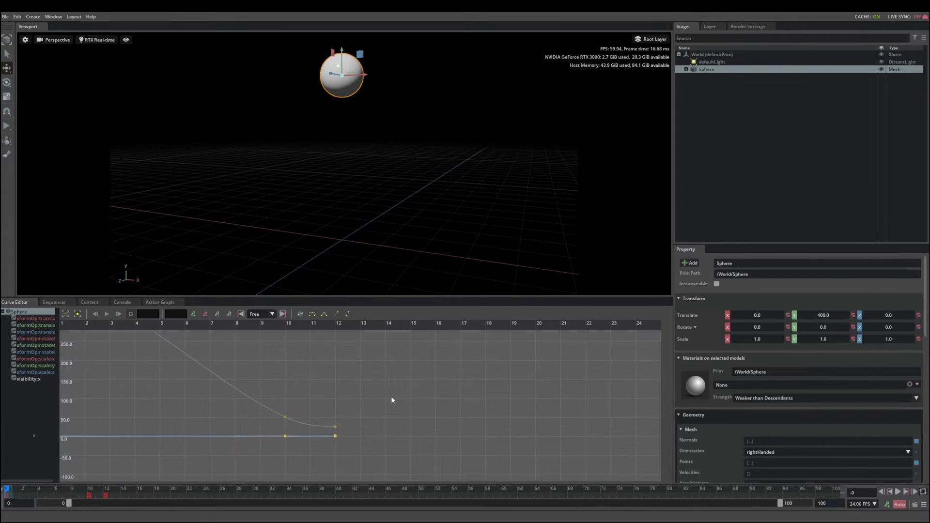
middle_drag(374, 396, 404, 400)
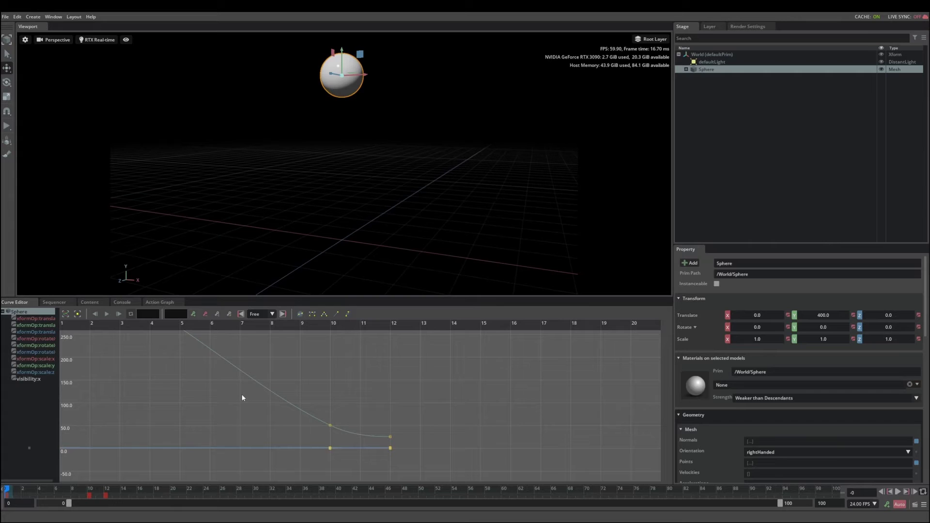
click(66, 315)
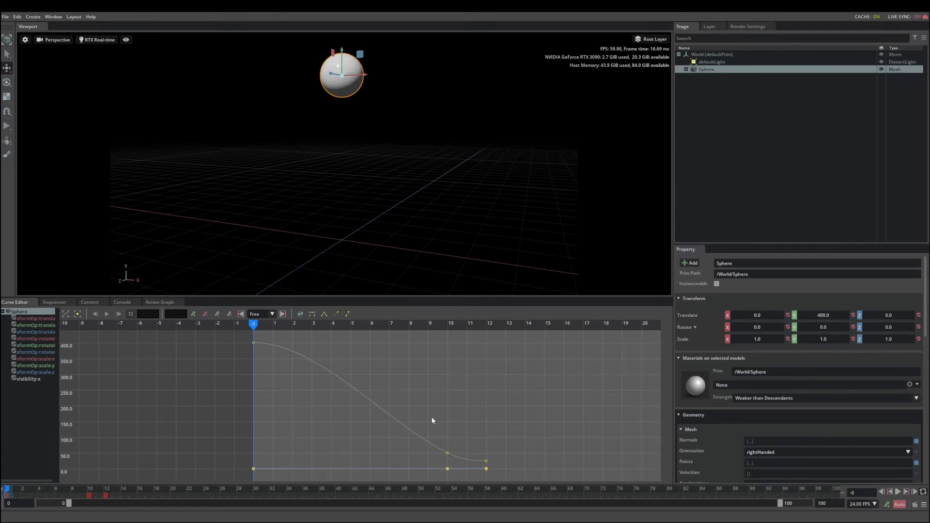
drag(458, 440, 522, 463)
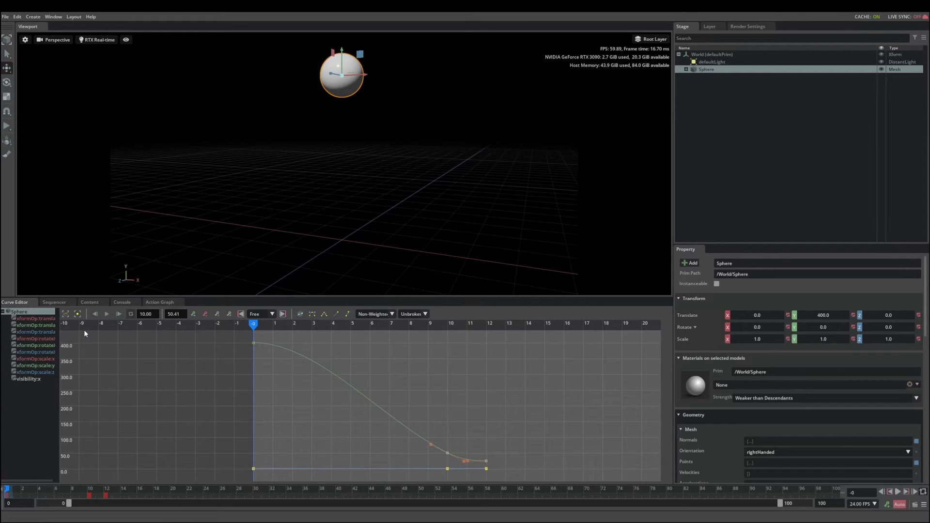
click(78, 314)
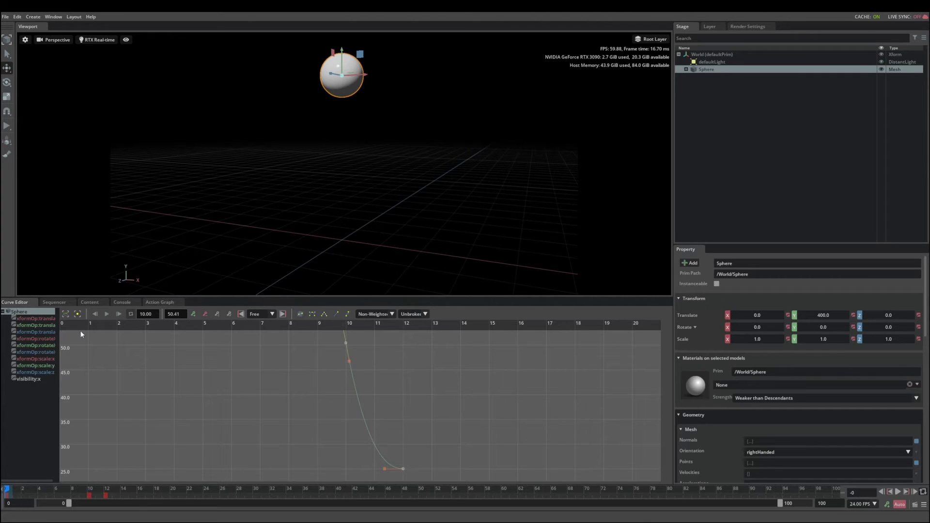
click(66, 315)
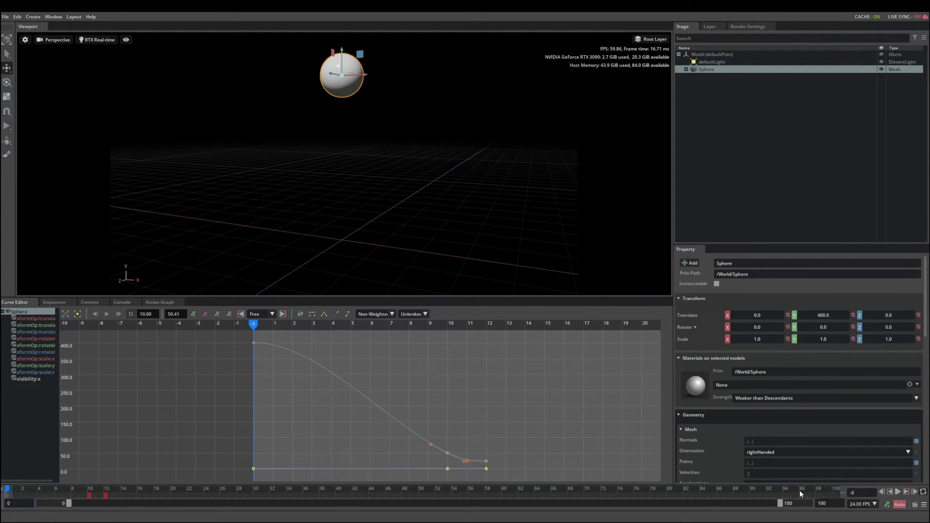
Change the playback end frame from 100 to 24 and deselect the curve keys
double_click(829, 503)
text(24)
key(Return)
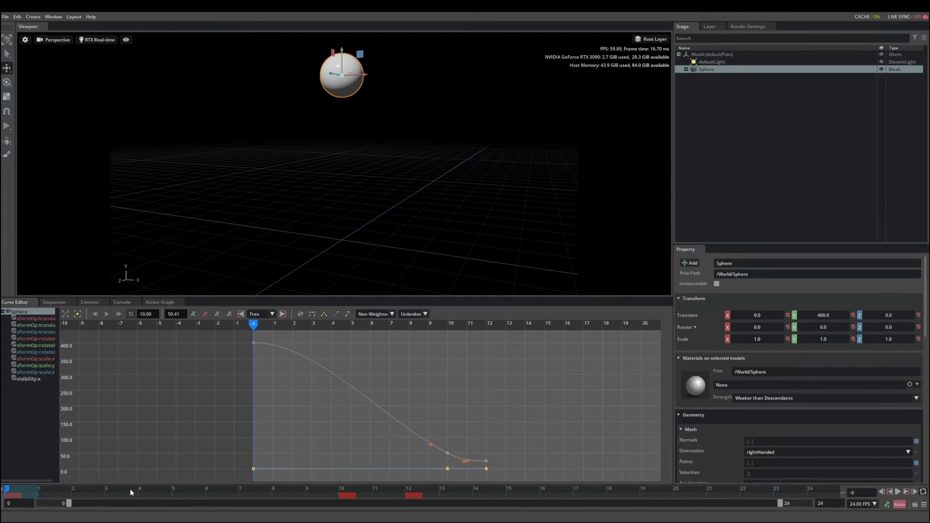
key(Escape)
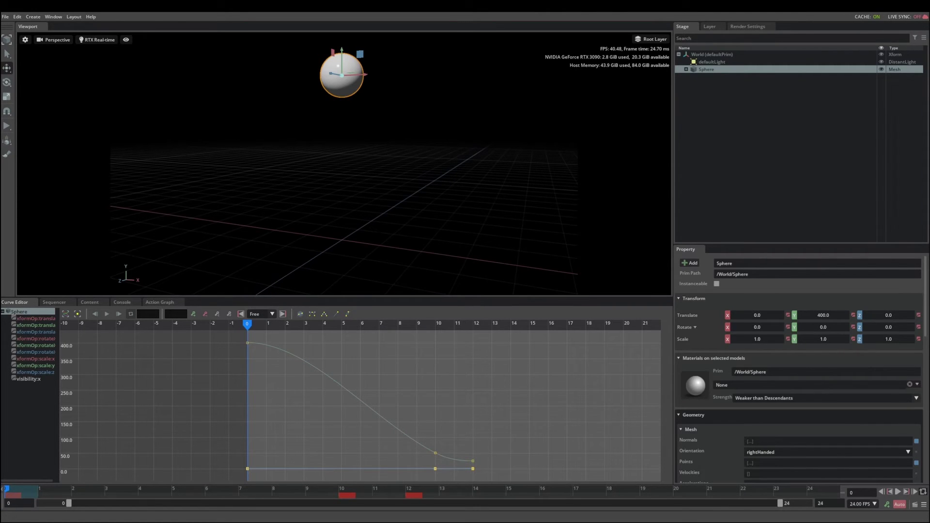
Copy the frame-10 height key and paste it at frame 14
drag(247, 324, 436, 342)
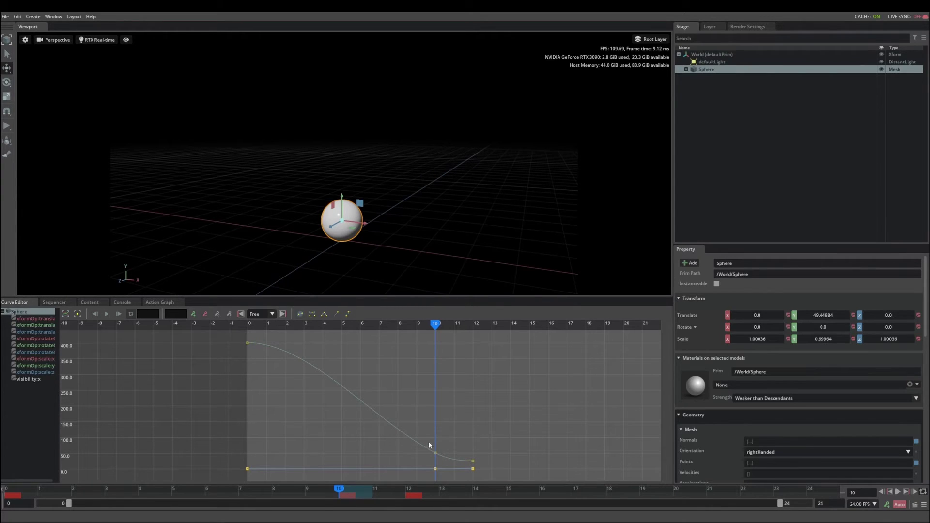
drag(428, 441, 442, 460)
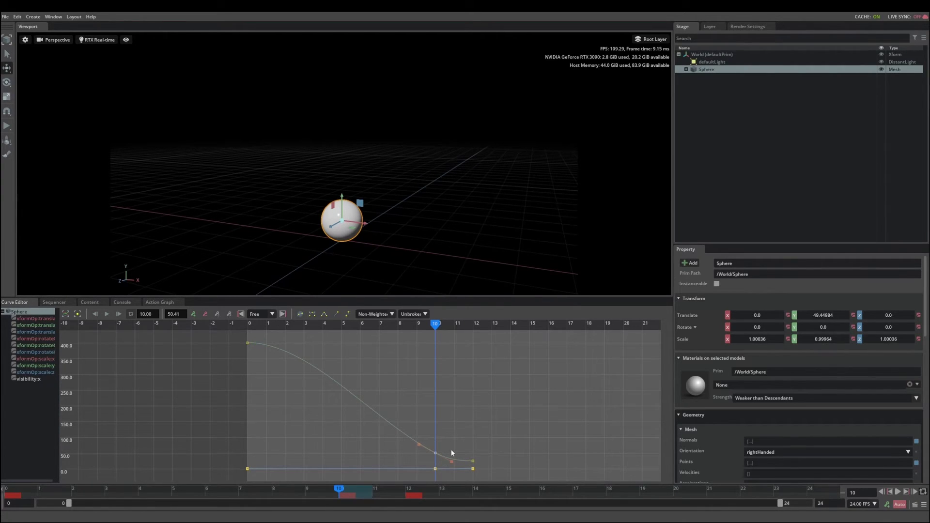
click(218, 315)
drag(435, 326, 511, 329)
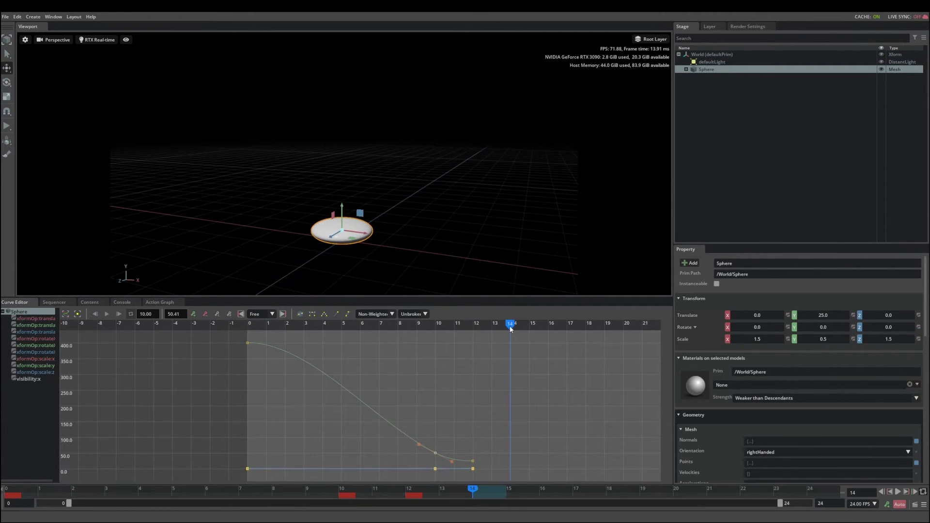
click(228, 315)
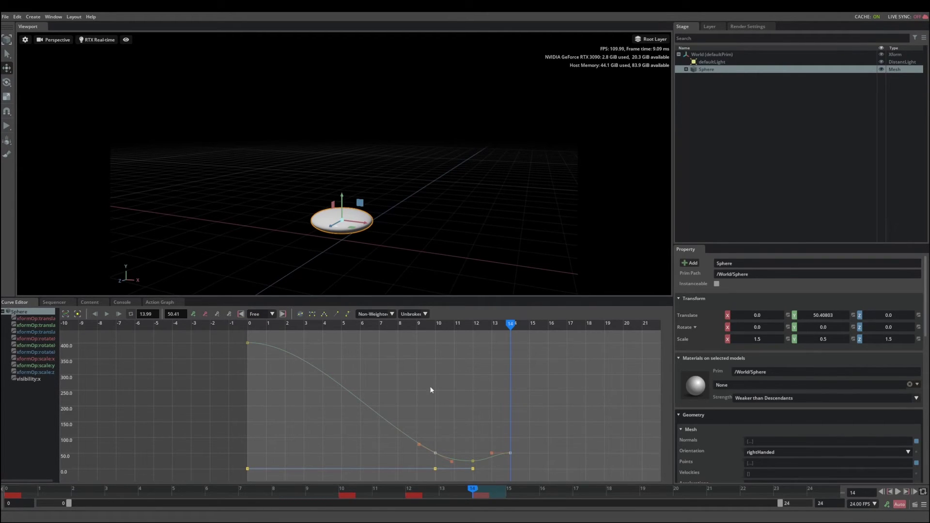
Key the sphere's height at 400 on frame 24, then frame the curve and scrub to check
drag(511, 325, 360, 340)
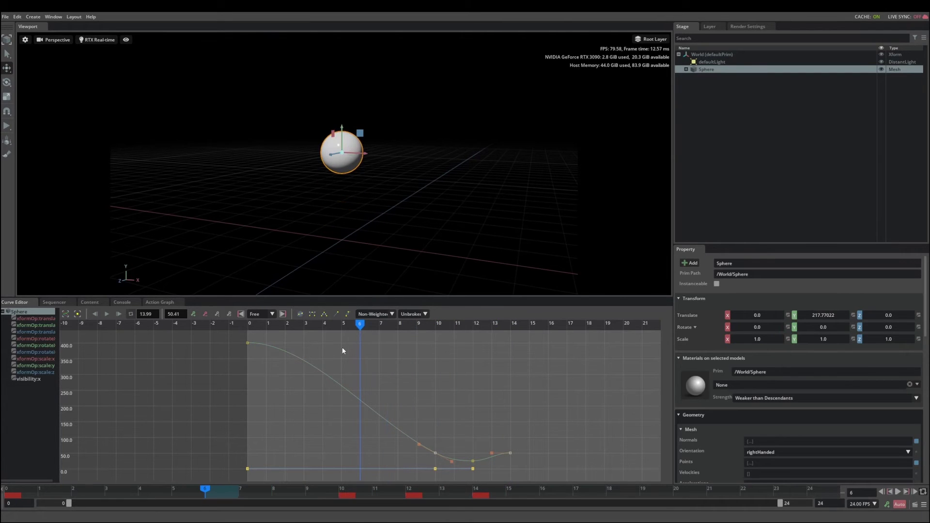
drag(359, 324, 248, 334)
click(248, 341)
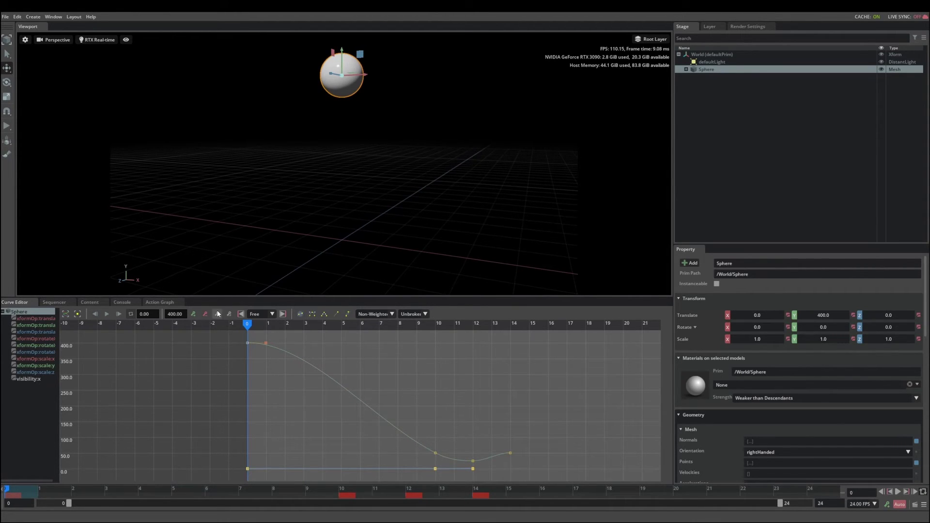
drag(246, 325, 640, 338)
click(813, 493)
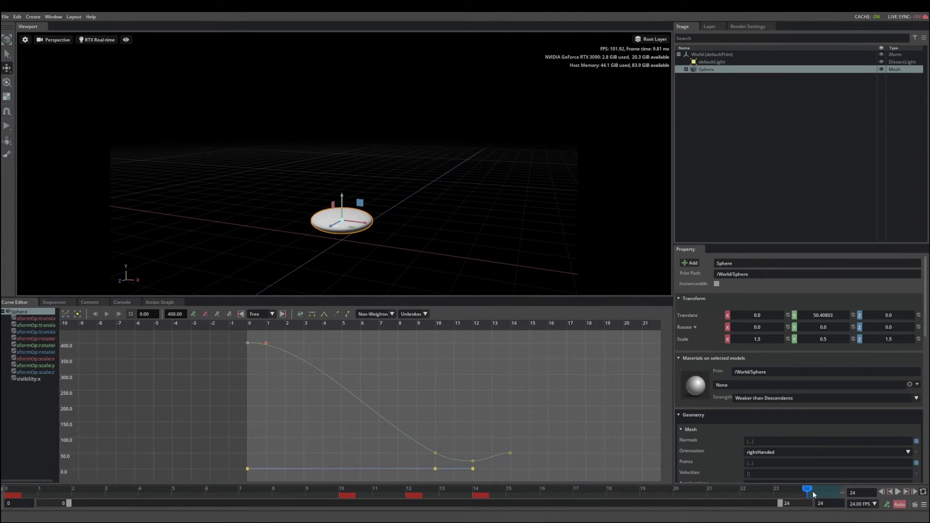
click(229, 313)
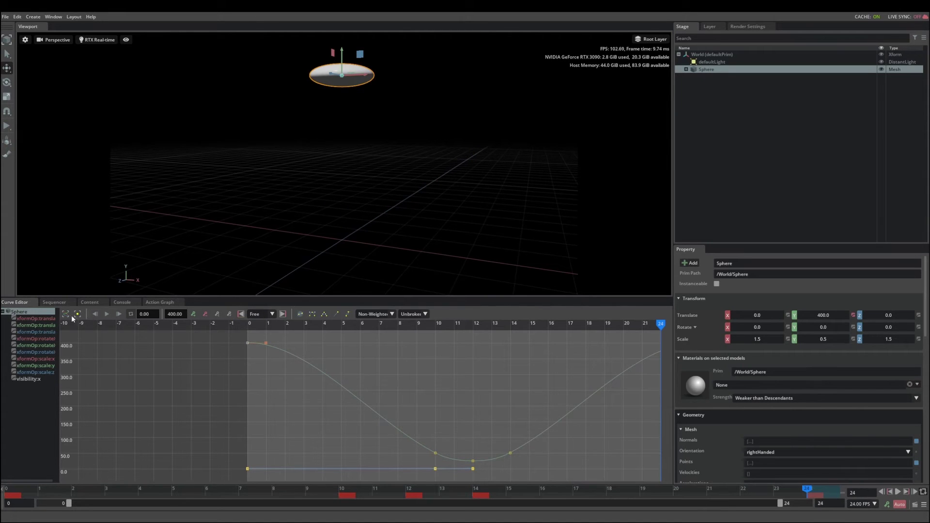
click(65, 314)
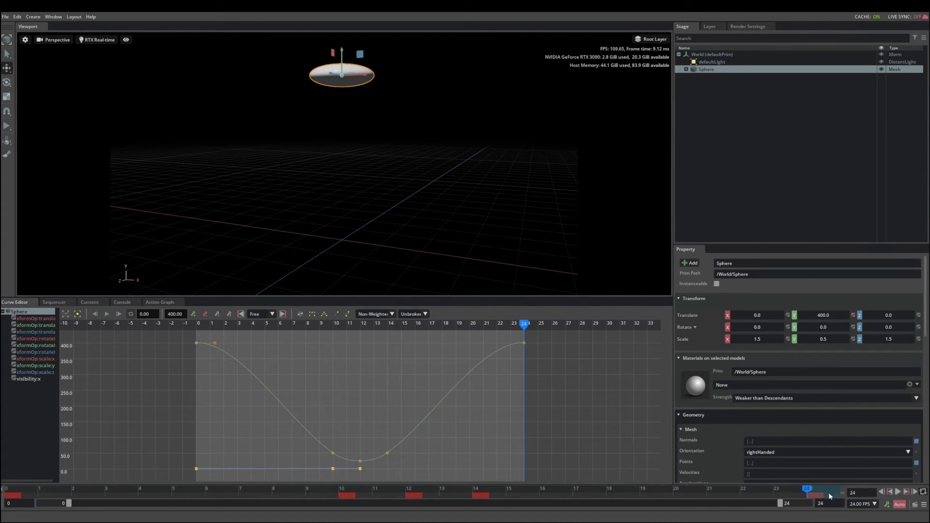
drag(806, 490, 339, 490)
mouse_move(421, 489)
mouse_down()
mouse_move(678, 490)
mouse_move(420, 493)
mouse_up()
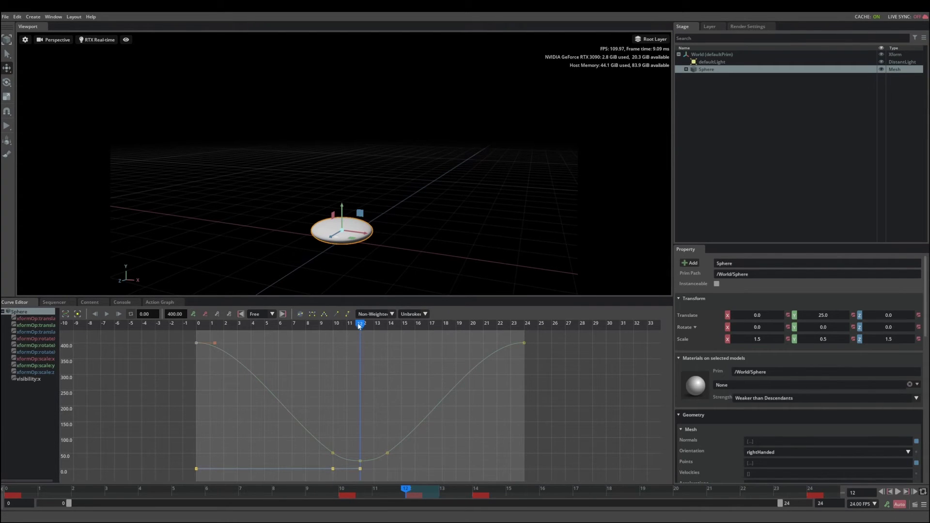
At frame 14, key Scale X, Y and Z back to 1, then move to frame 24
drag(360, 323, 388, 329)
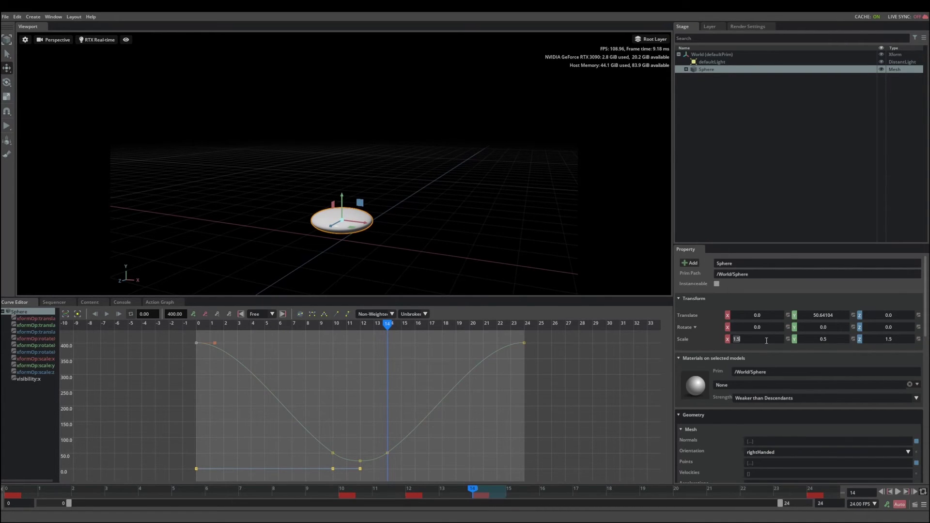
text(1)
key(Return)
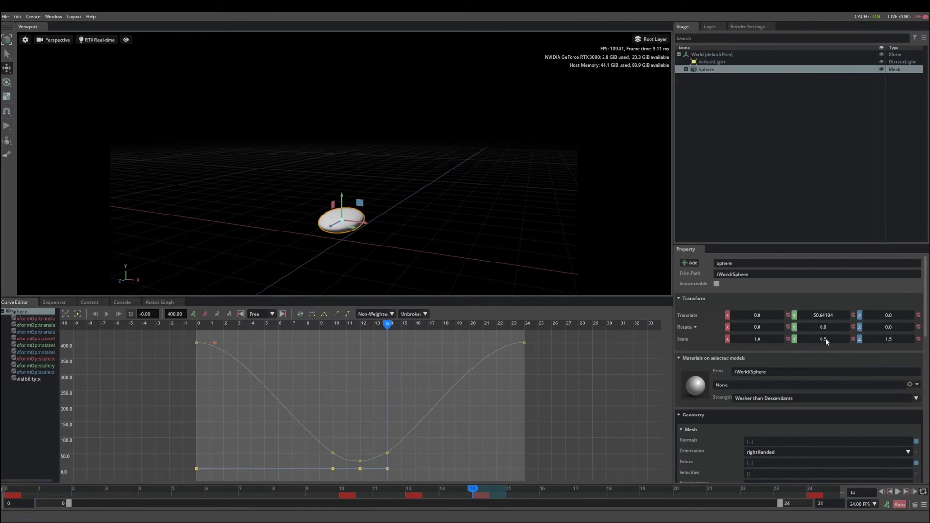
text(1)
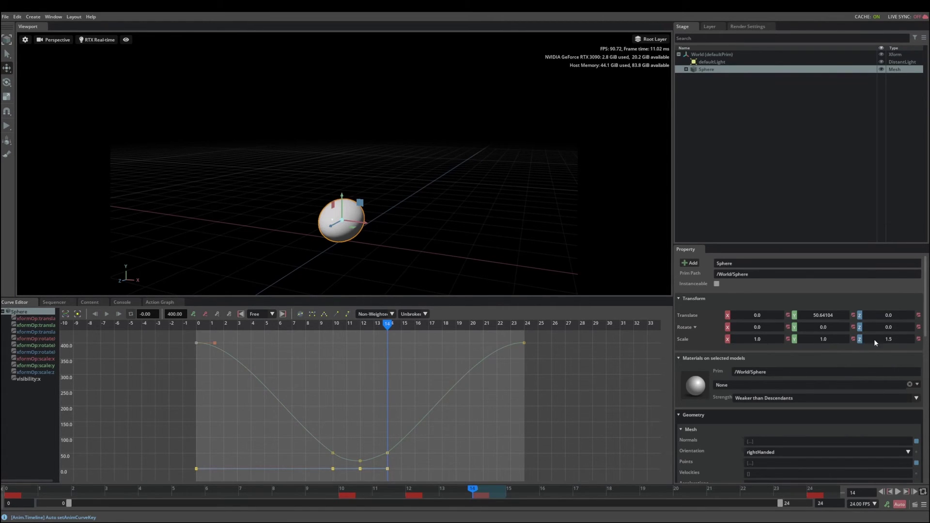
double_click(884, 339)
text(1)
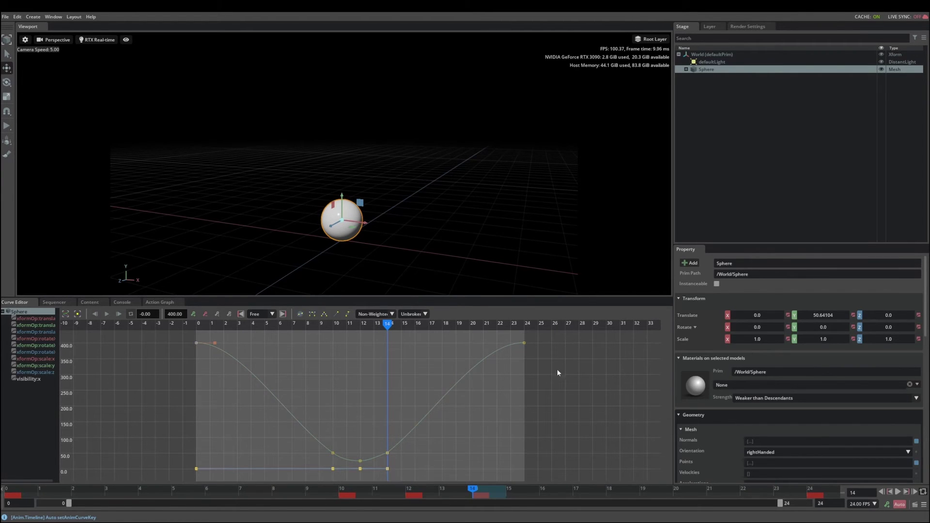
drag(388, 327, 523, 336)
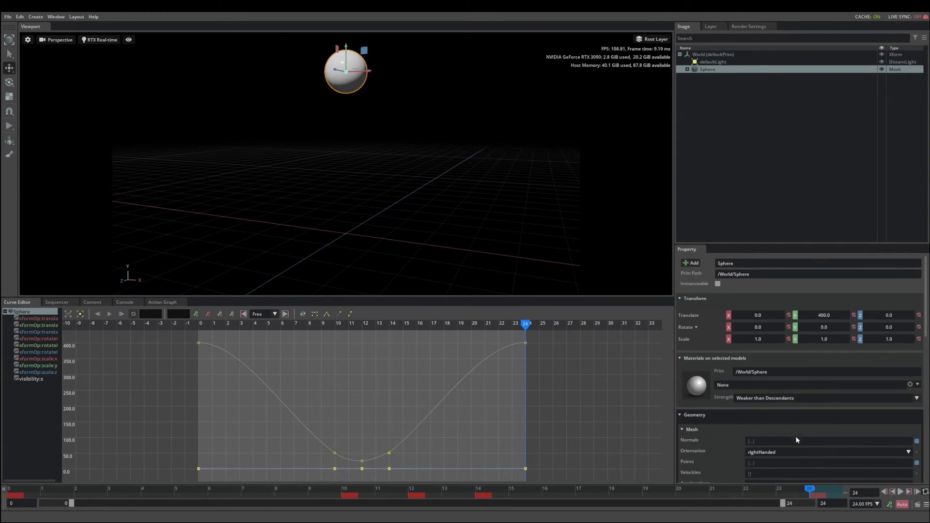
click(901, 492)
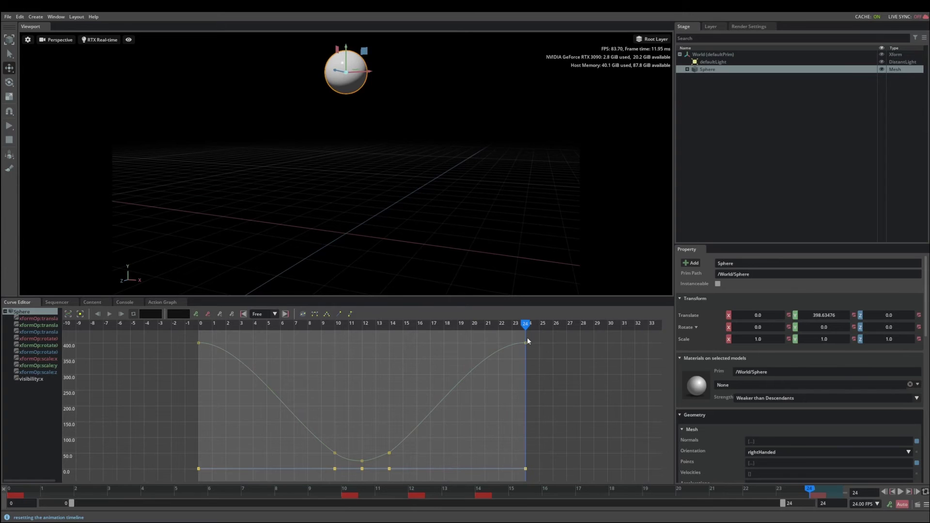
drag(527, 340, 281, 374)
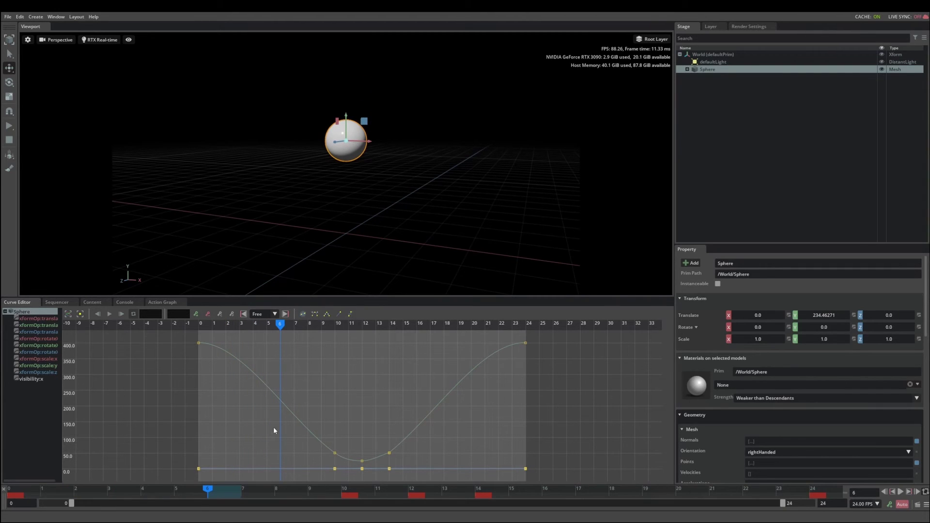
Select the frame-10 height key and nudge its tangent handle
click(335, 452)
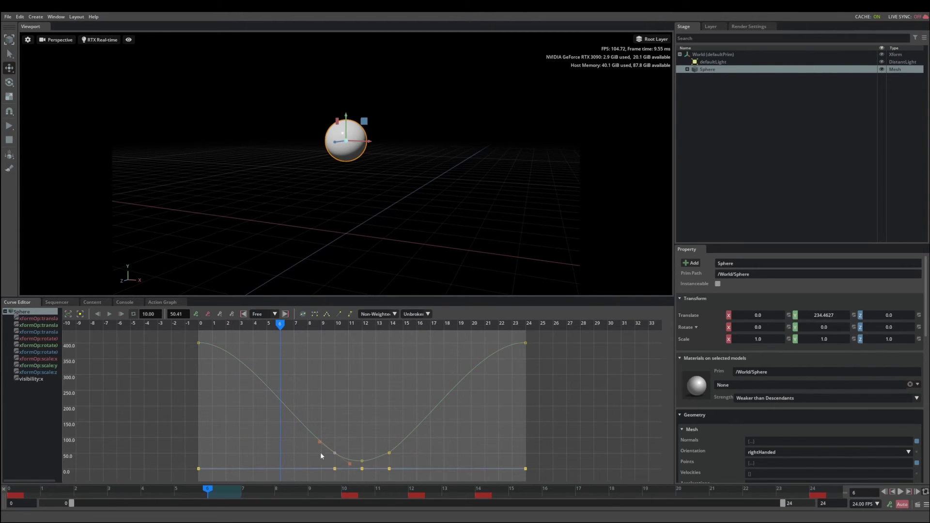
drag(284, 324, 336, 334)
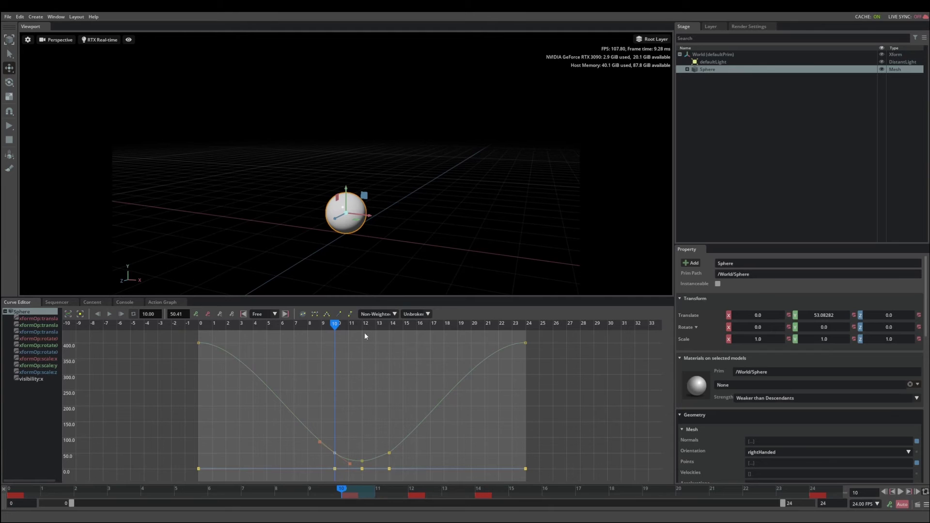
click(393, 317)
click(353, 340)
drag(318, 441, 316, 441)
Try Weighted tangents on the frame-10 key, reshape the descent, then revert to Non-Weighted
click(394, 313)
click(376, 331)
drag(319, 443, 298, 422)
click(394, 316)
click(374, 327)
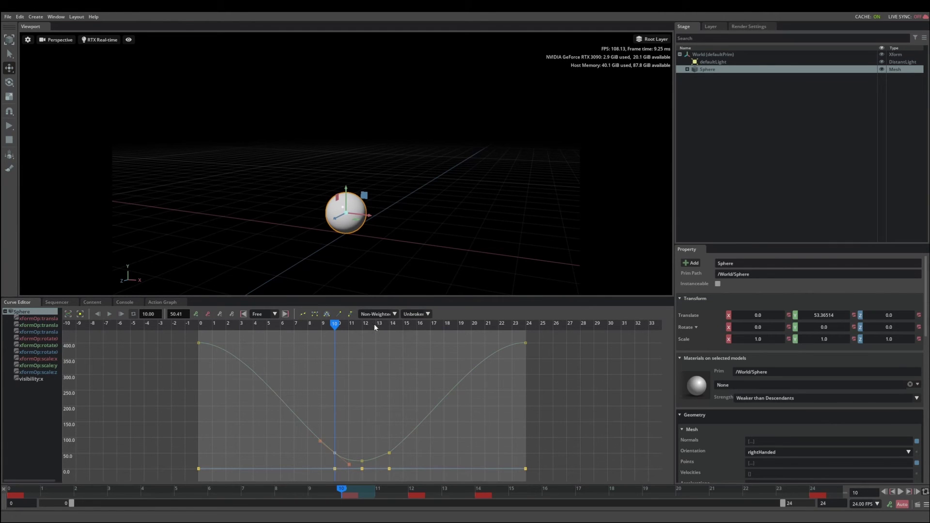
Set the frame-10 key's tangents to Broken and angle its incoming and outgoing handles
click(428, 314)
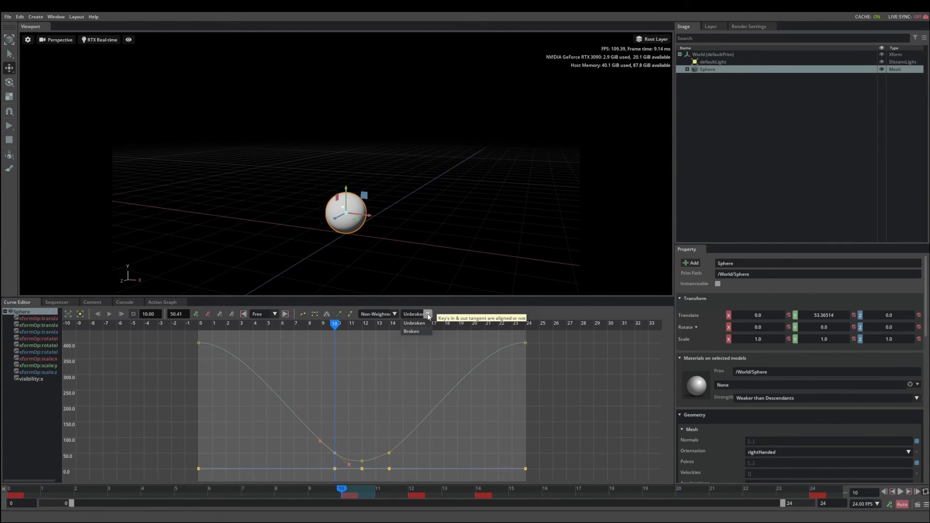
click(428, 316)
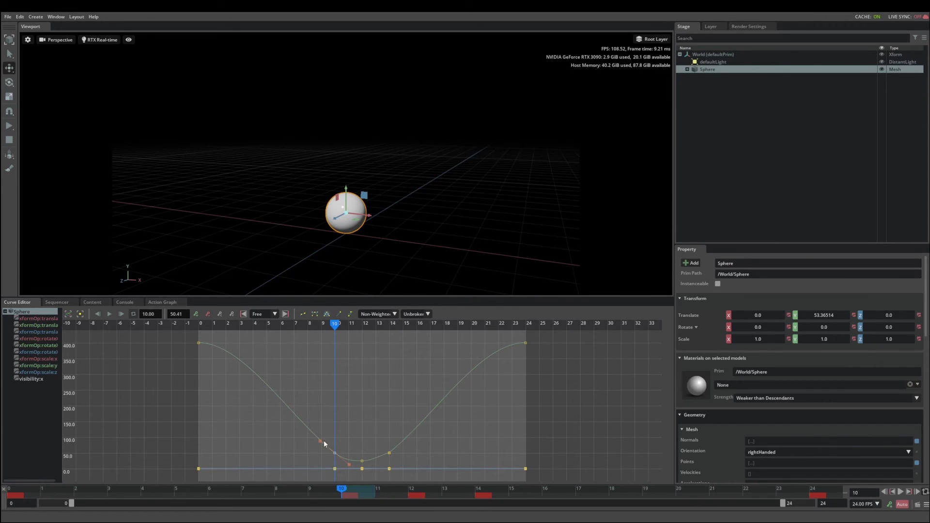
mouse_move(320, 439)
mouse_down()
mouse_move(313, 459)
mouse_move(318, 444)
mouse_up()
click(428, 314)
click(409, 331)
mouse_move(317, 442)
mouse_down()
mouse_move(317, 452)
mouse_move(327, 437)
mouse_up()
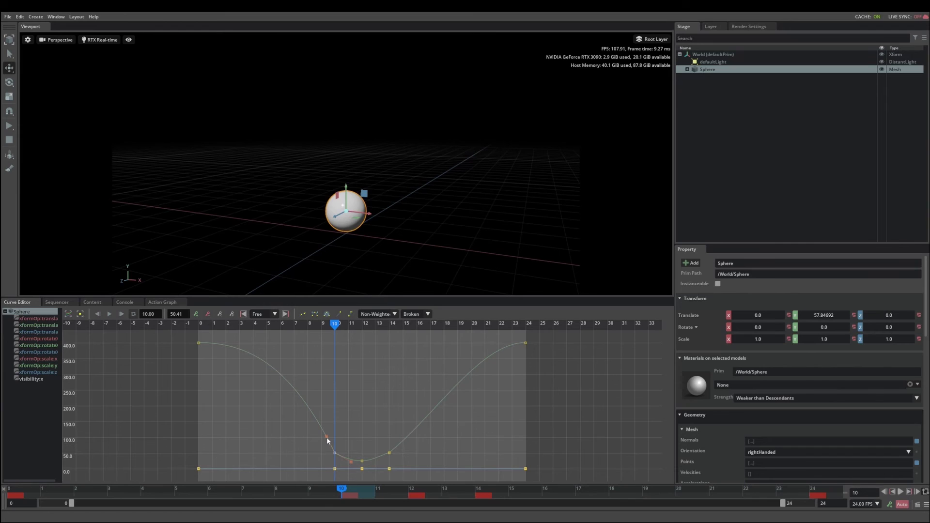
drag(327, 438, 328, 437)
drag(348, 463, 354, 454)
Select the frame-14 height key and angle its tangent handles to steepen the rise
click(390, 452)
drag(405, 440, 414, 455)
click(414, 314)
click(407, 453)
drag(408, 455, 398, 434)
click(435, 438)
key(space)
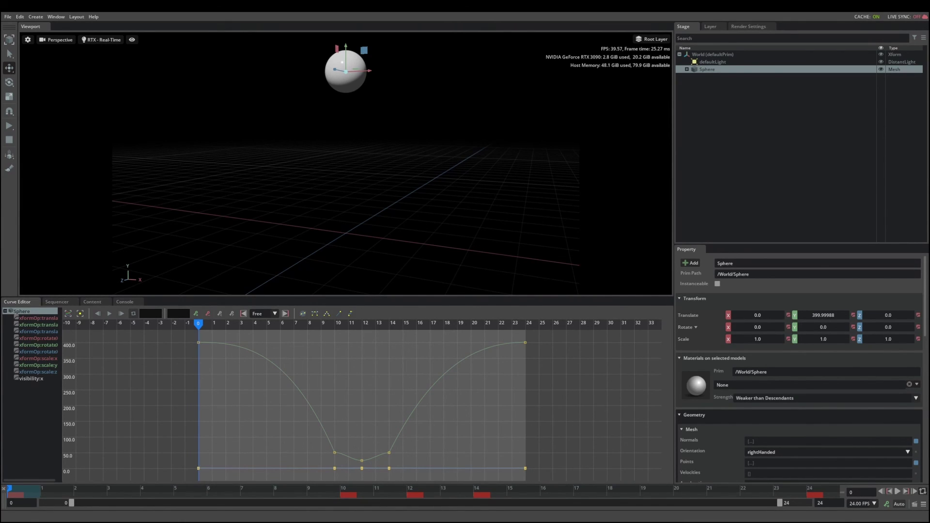
At frame 12, set the sphere's Visibility in the Visual section and key it
scroll(799, 368, down, 1)
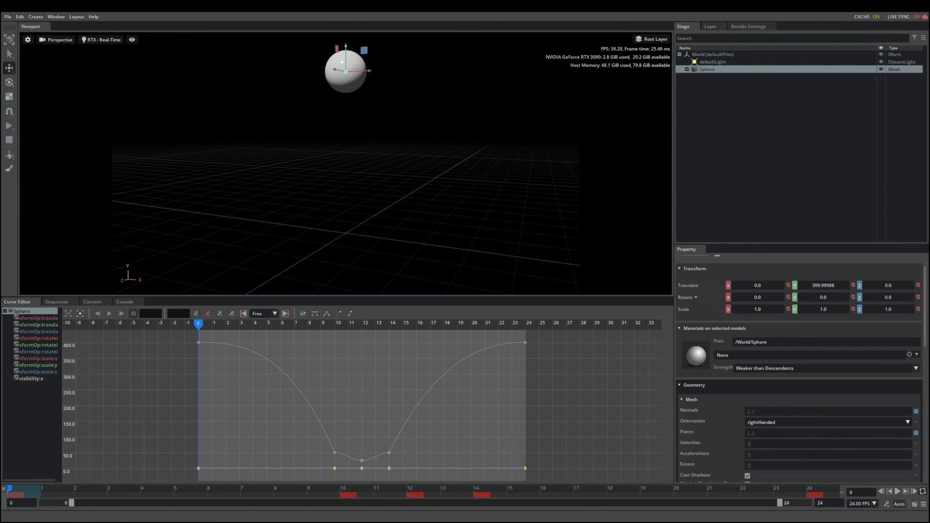
scroll(799, 368, down, 2)
scroll(799, 368, down, 7)
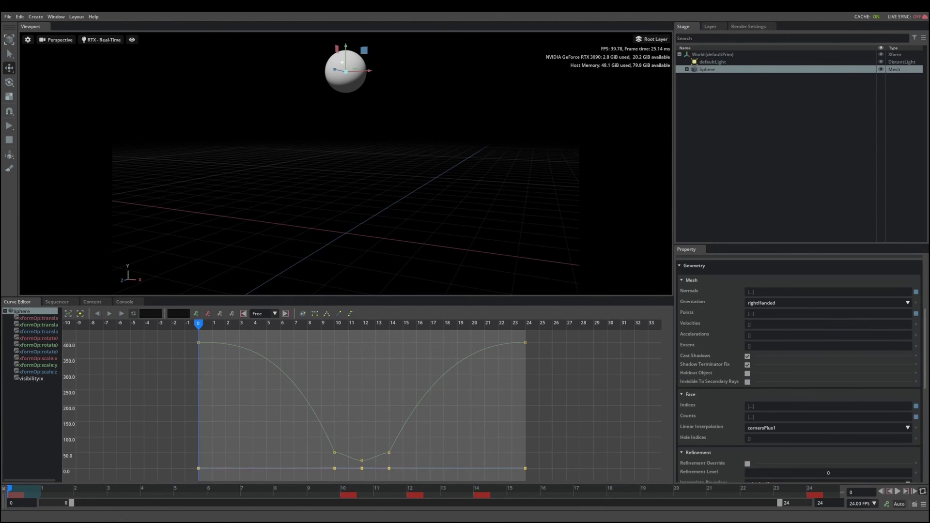
scroll(799, 368, down, 4)
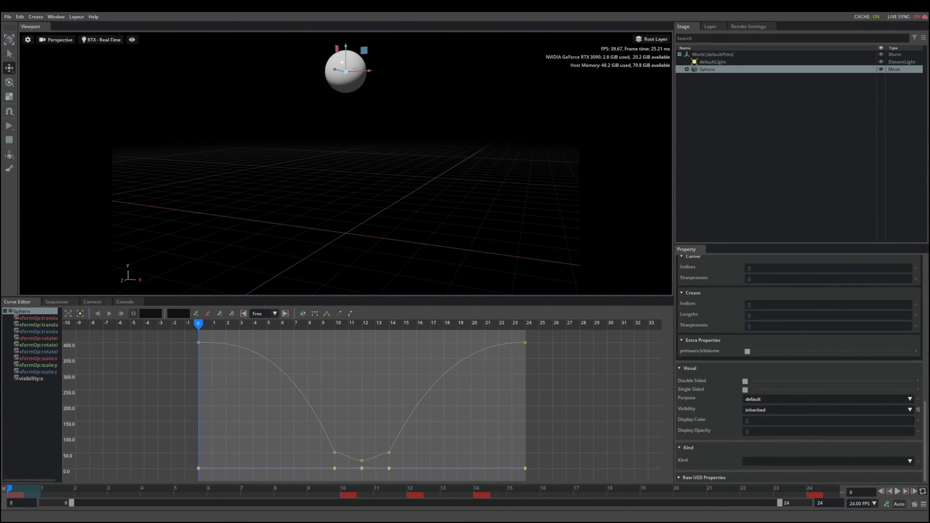
drag(198, 323, 362, 329)
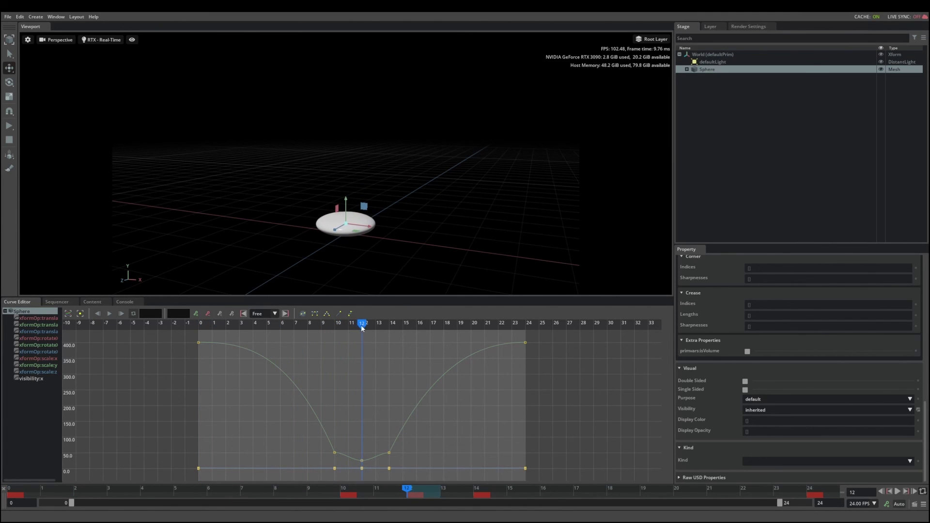
click(781, 410)
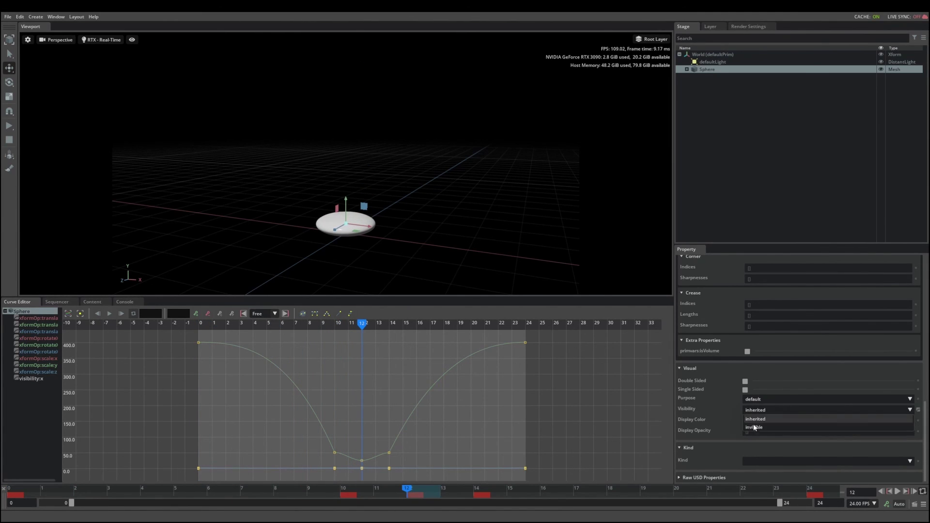
click(753, 426)
right_click(765, 414)
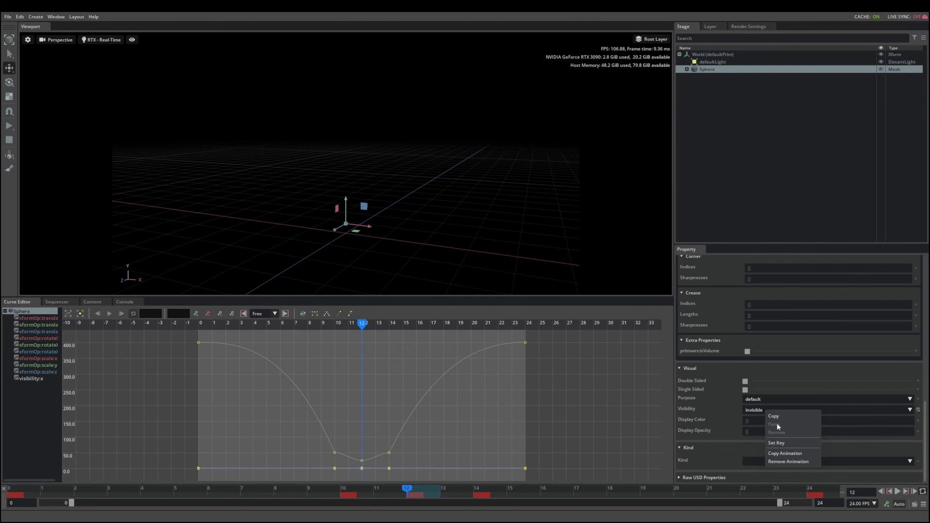
click(772, 443)
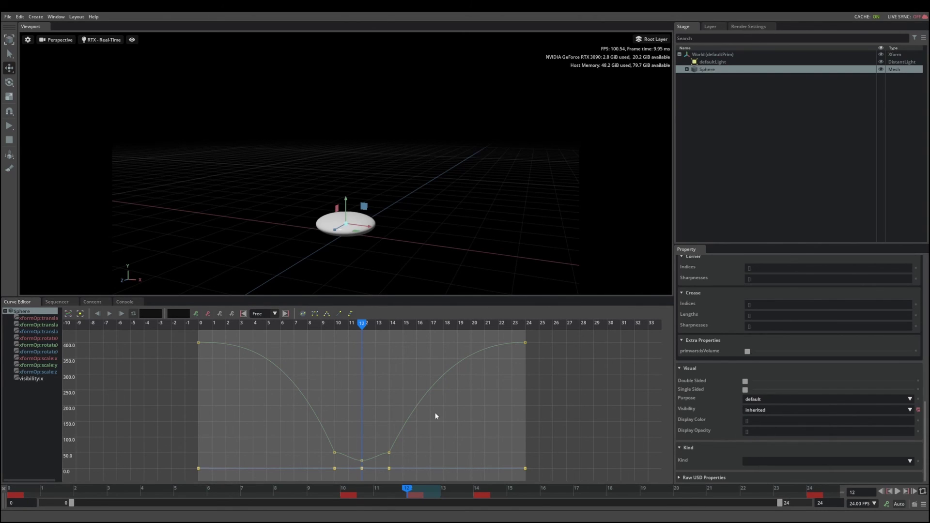
Play the loop from around frame 6, stop it, and return to frame 0
drag(361, 325, 283, 326)
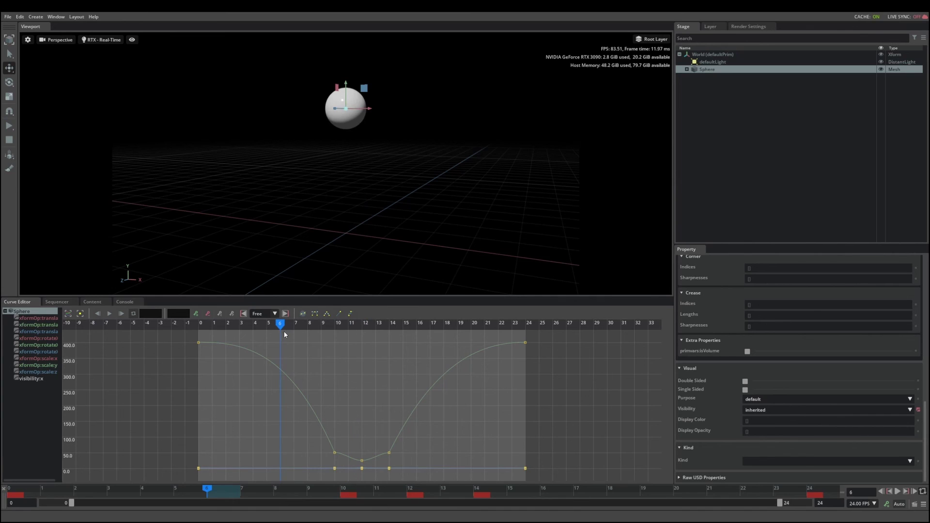
key(space)
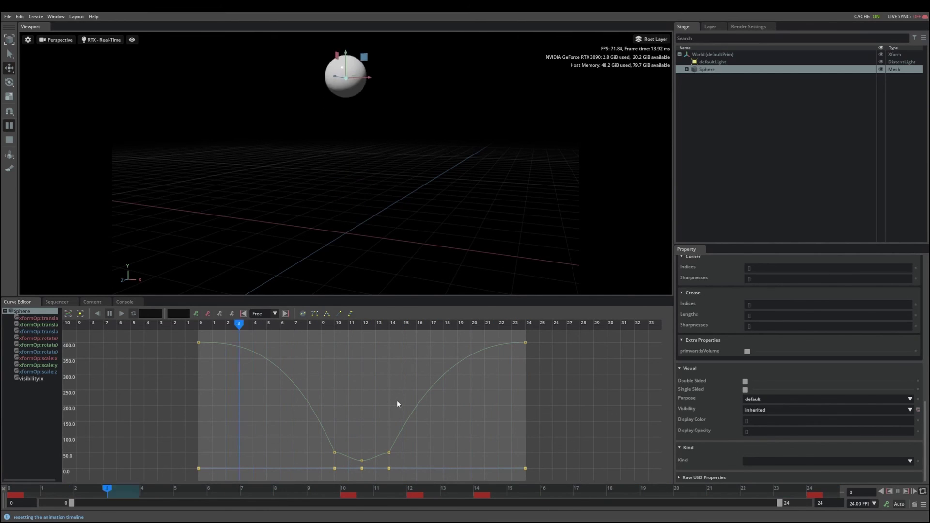
key(space)
drag(283, 323, 205, 391)
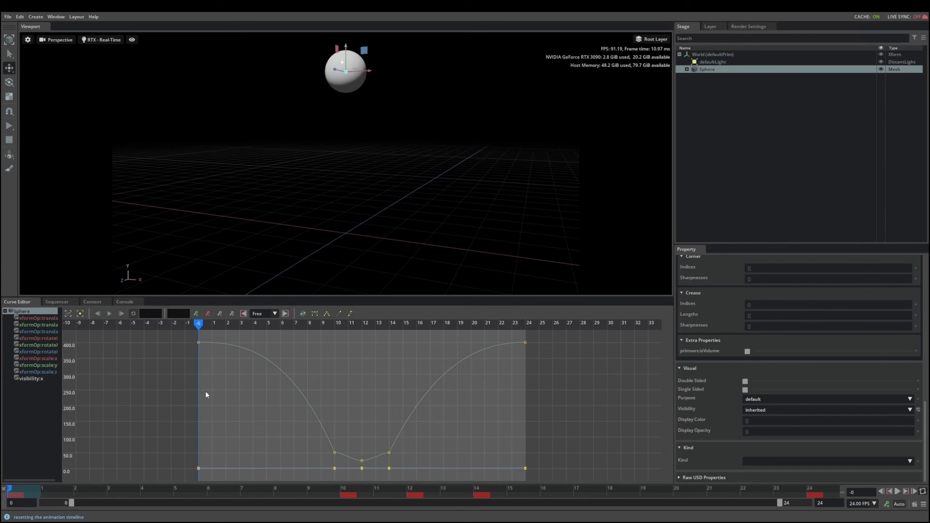
Isolate and fit the visibility:x curve, then scrub around frames 9–12 to check the step
click(31, 378)
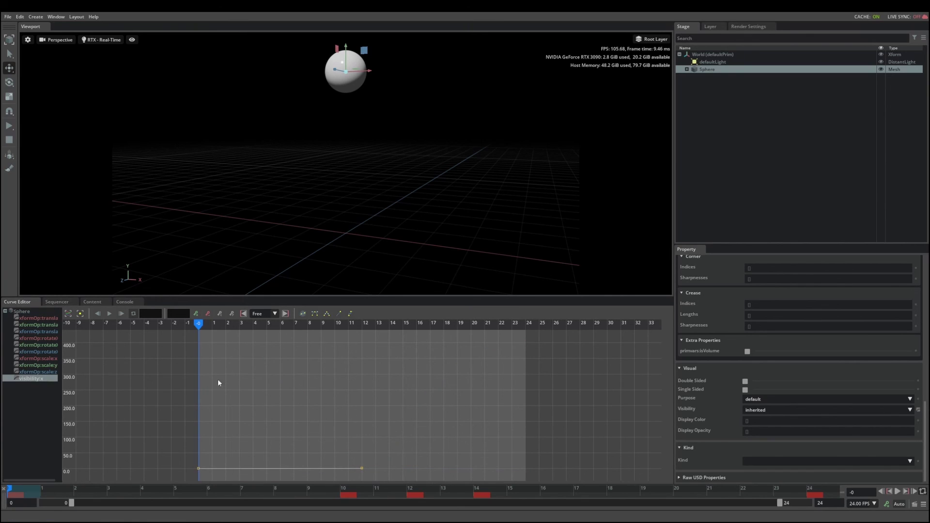
click(68, 313)
drag(249, 328, 304, 426)
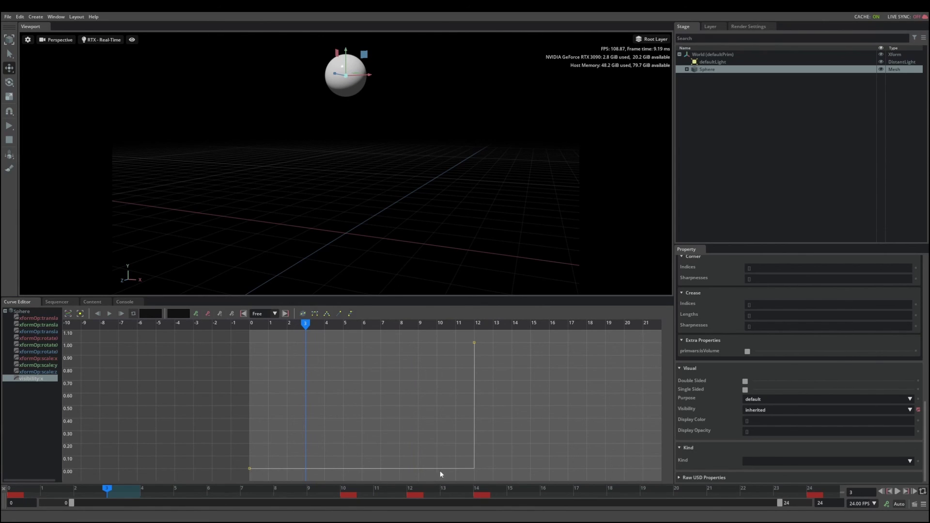
drag(306, 325, 255, 365)
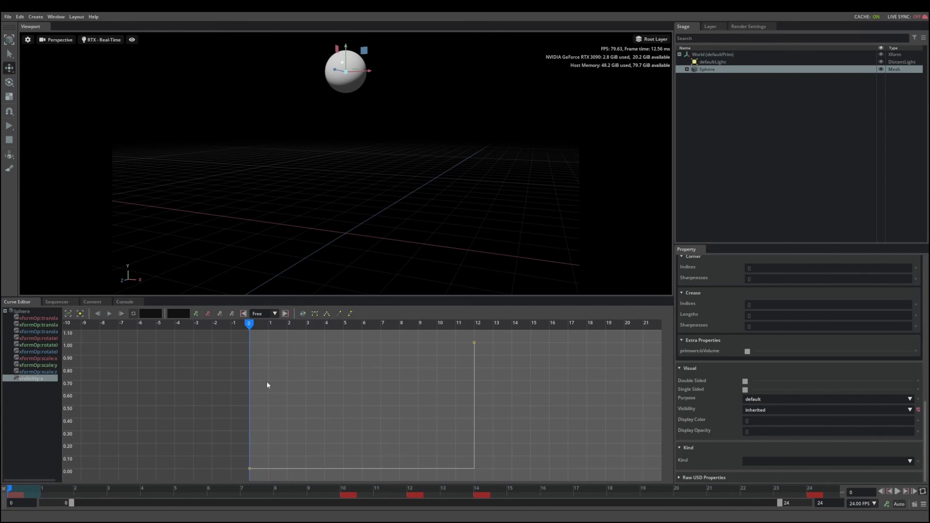